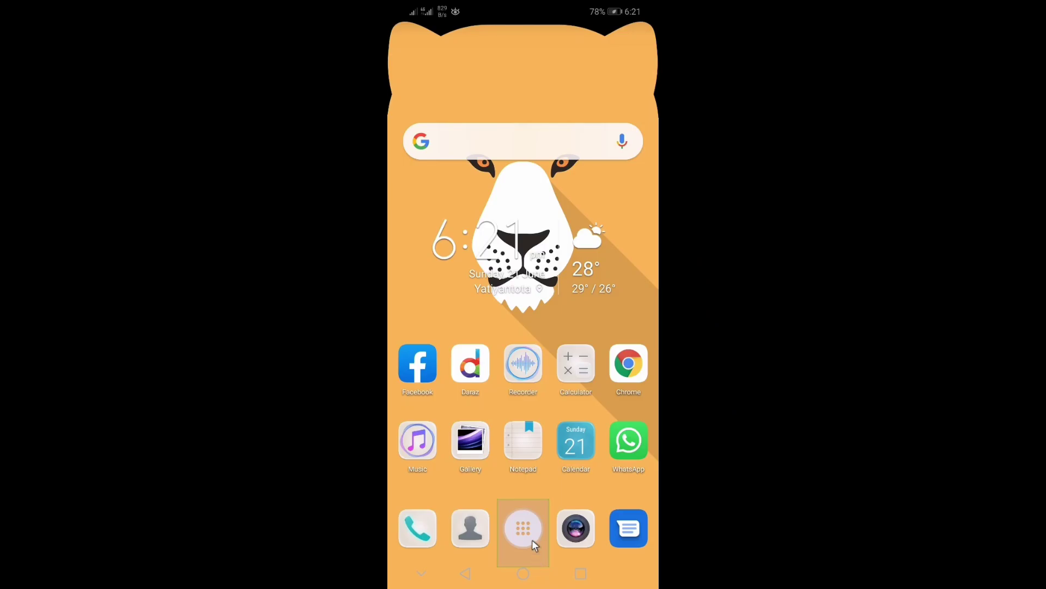
Launch Play Store from the app drawer, go back to the Games home, and open the navigation menu
left_click(532, 538)
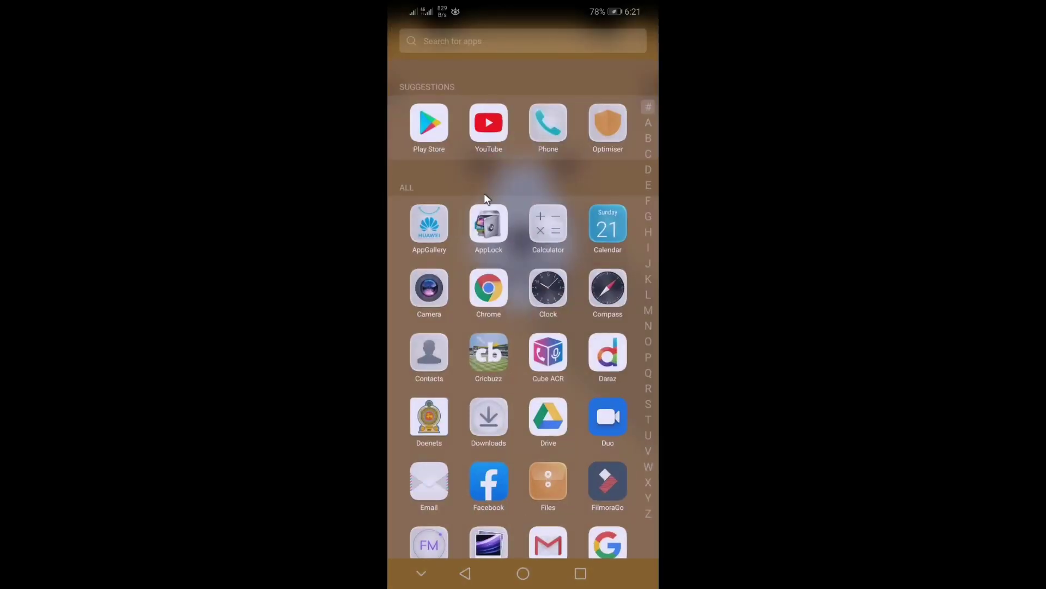
left_click(425, 112)
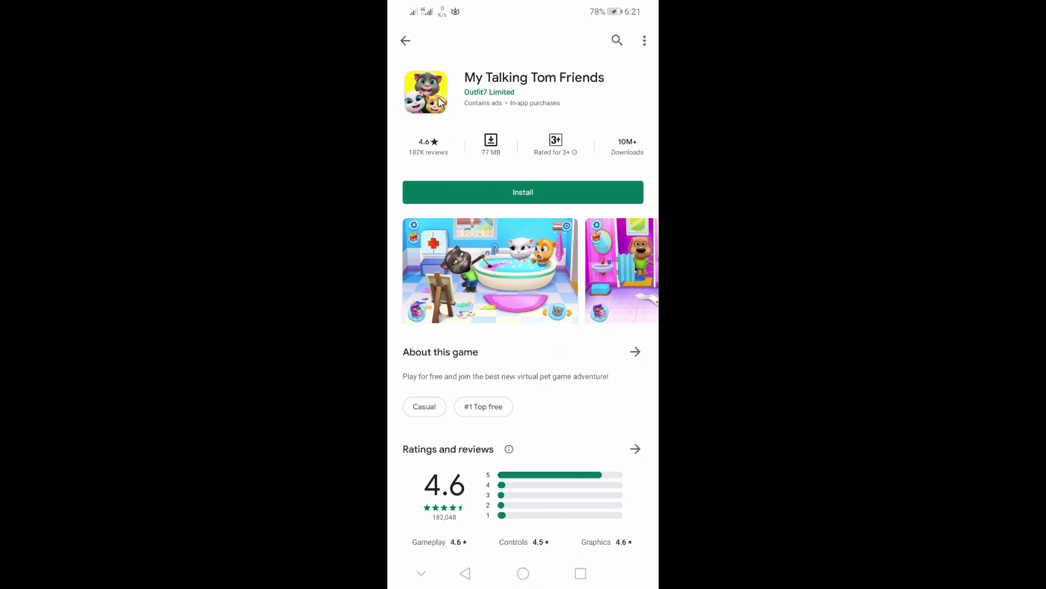
left_click(406, 42)
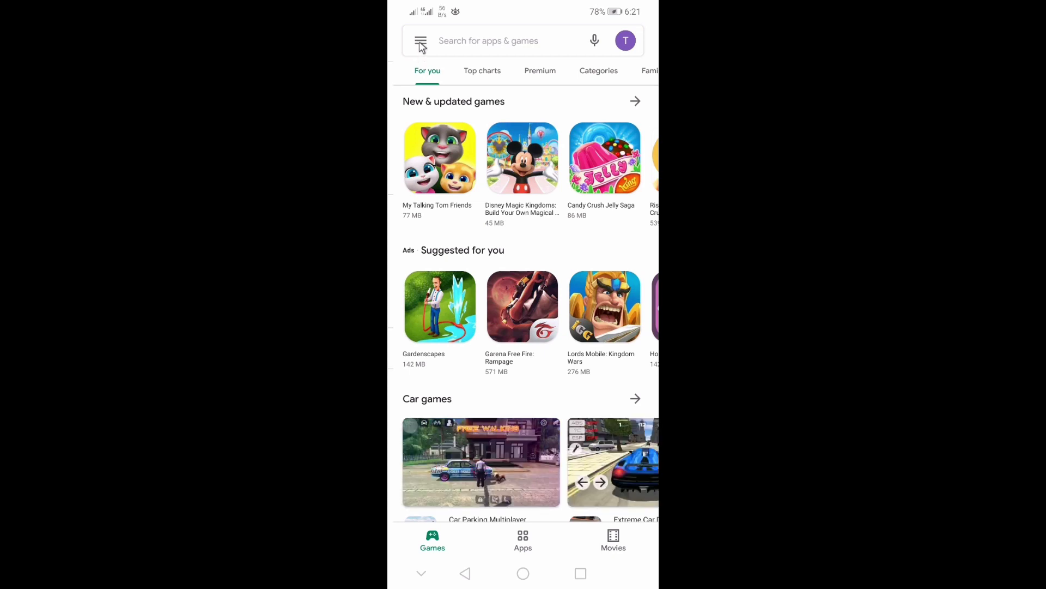
left_click(420, 43)
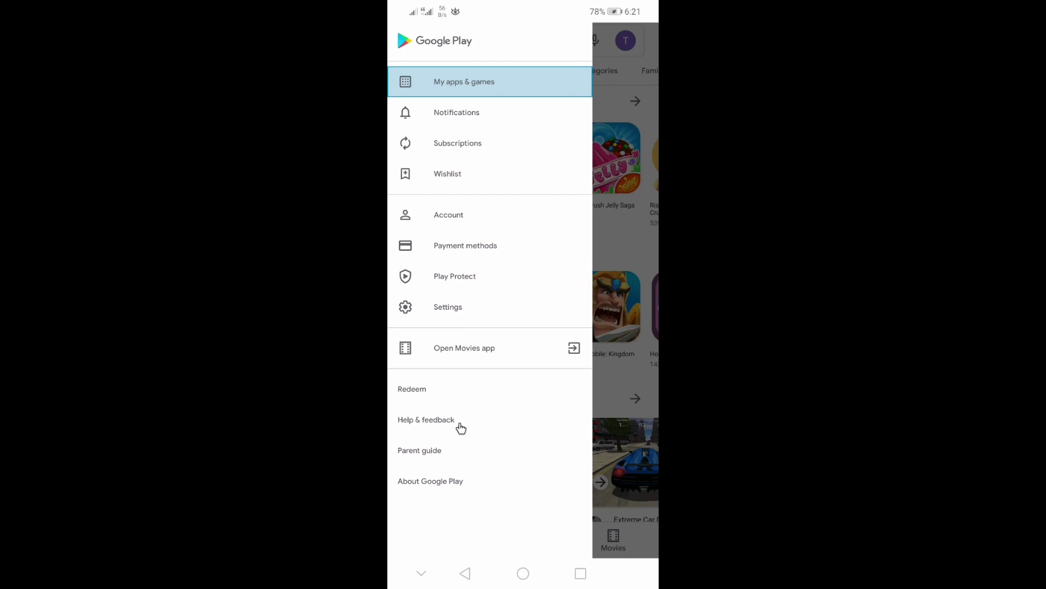
Go to Play Store Settings and open Parental controls, which are currently off
left_click(440, 310)
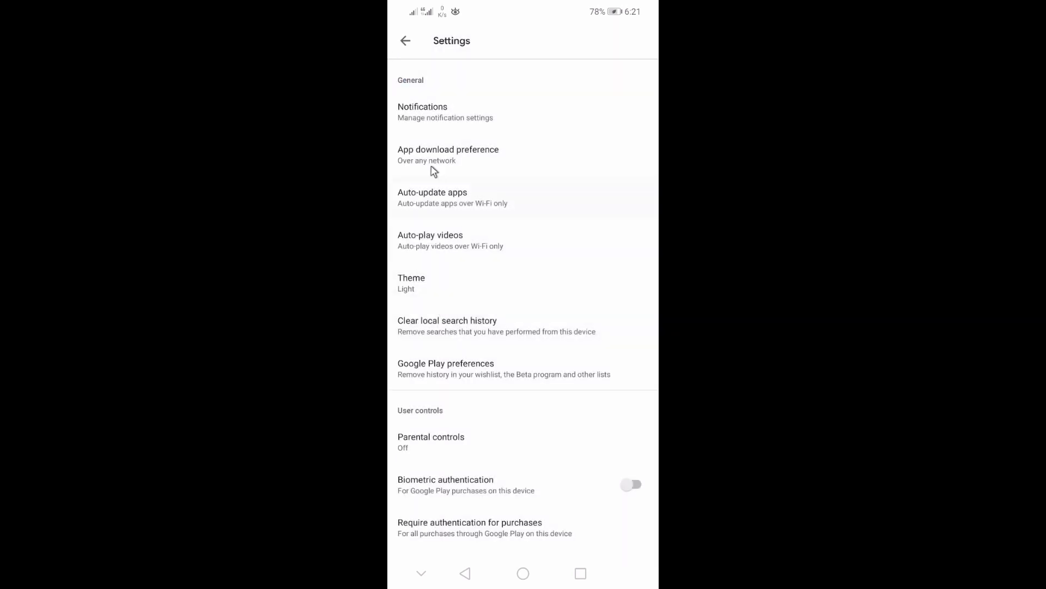
left_click(462, 454)
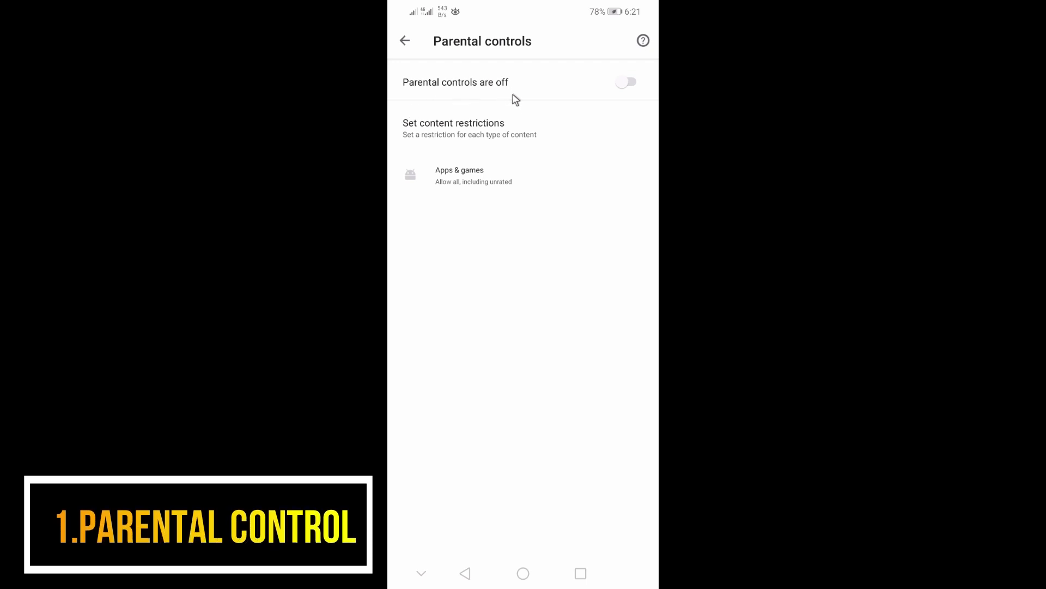
Switch parental controls on and enter a new four-digit content PIN
left_click(625, 83)
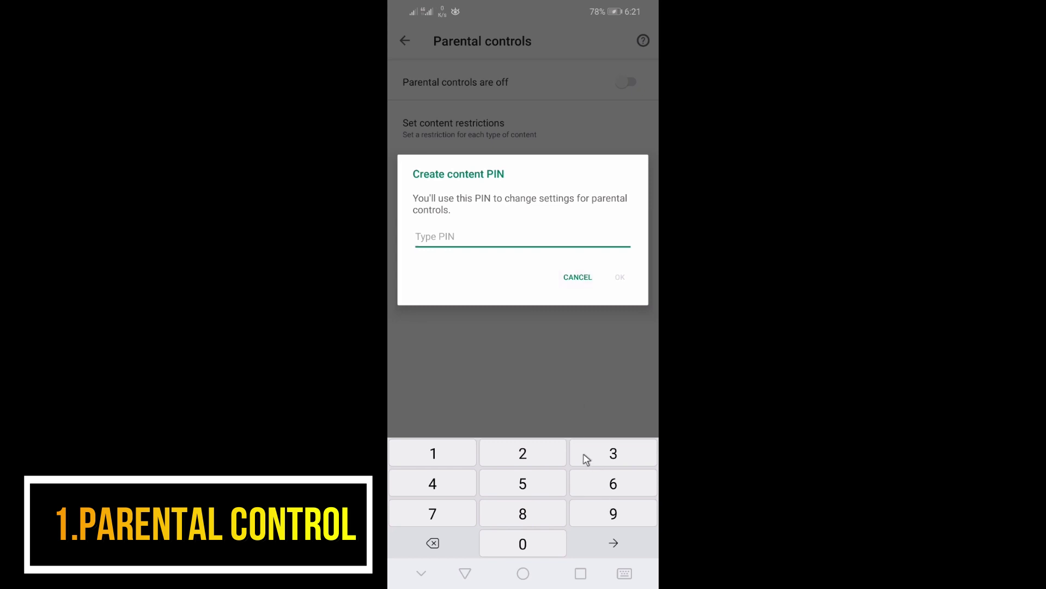
left_click(530, 547)
left_click(530, 547)
left_click(530, 547)
left_click(529, 548)
left_click(630, 288)
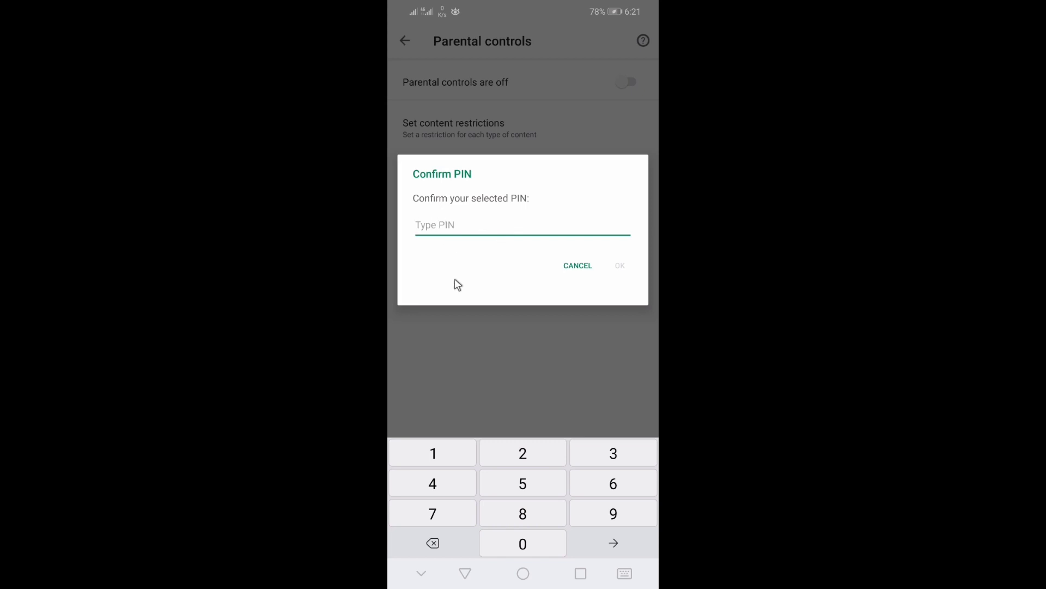
Re-enter the four-digit PIN to confirm it and enable parental controls
left_click(514, 548)
left_click(515, 547)
left_click(515, 547)
left_click(515, 547)
left_click(619, 270)
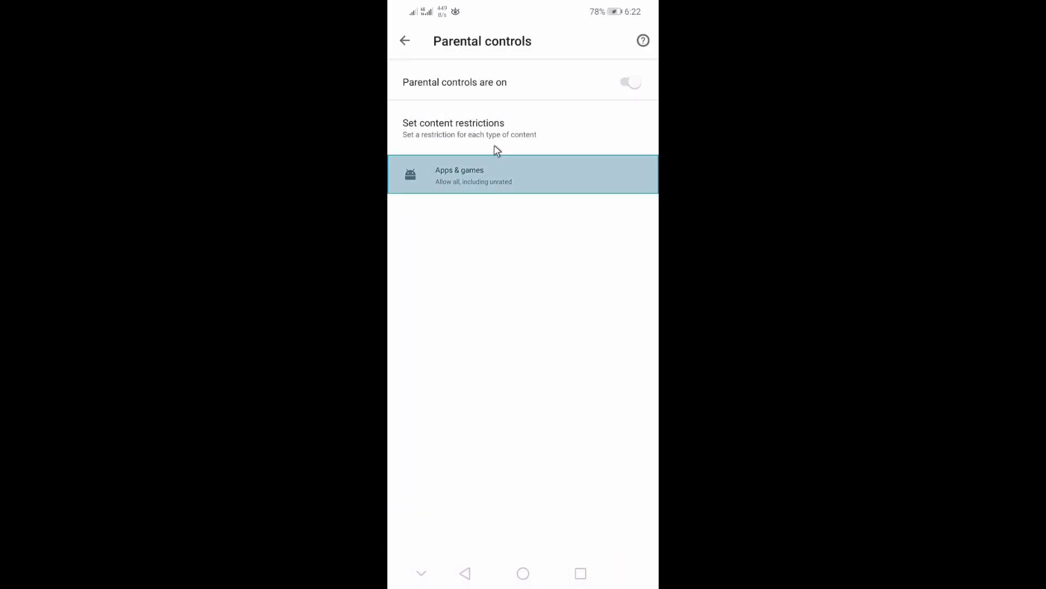
left_click(514, 185)
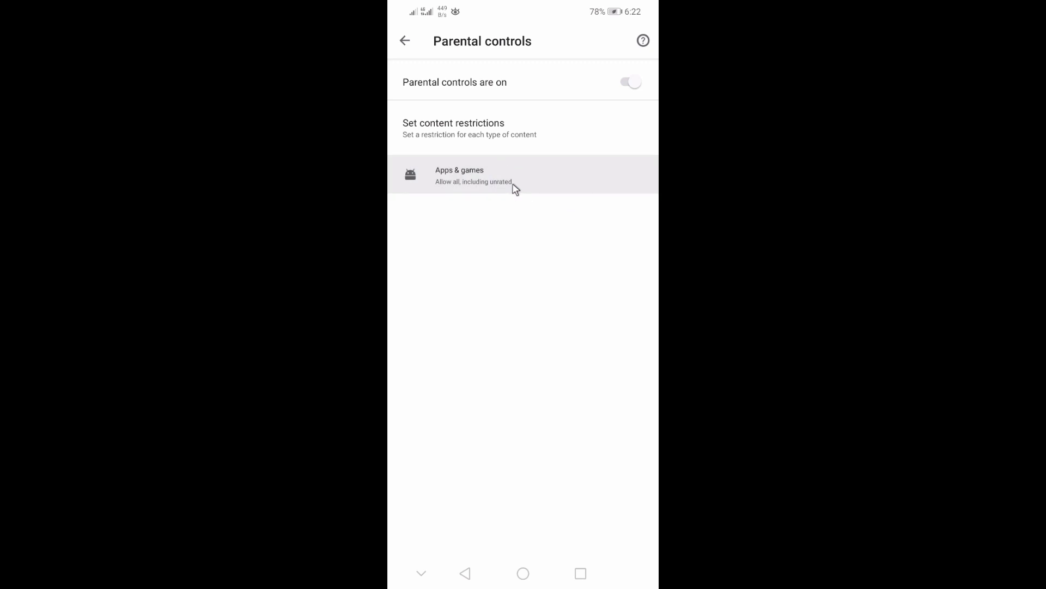
Open the Apps & games age-rating options under Set content restrictions
left_click(505, 182)
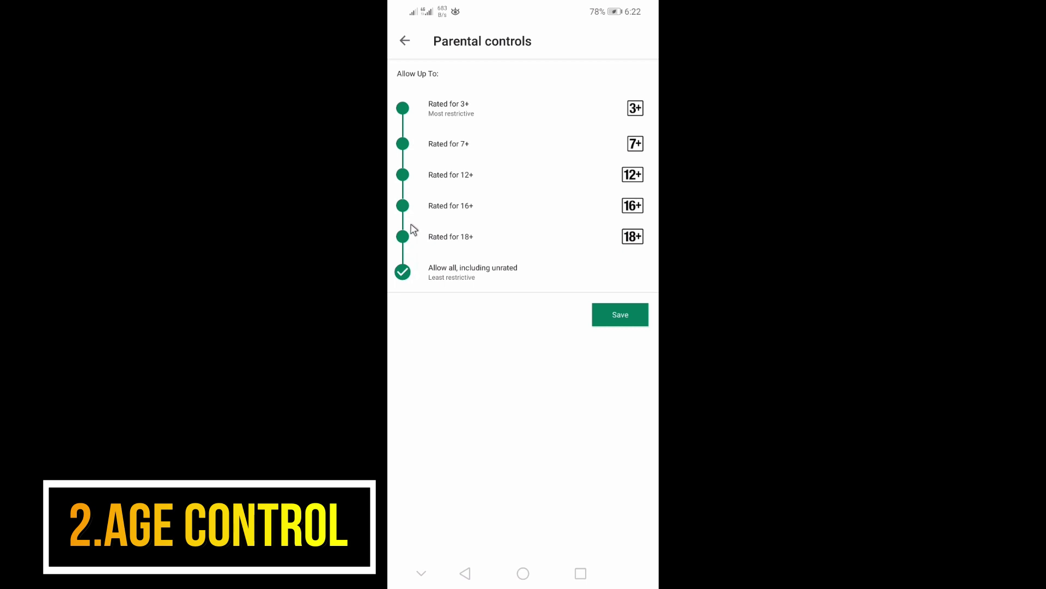
Limit apps and games to Rated for 7+ and dismiss the info message
left_click(402, 144)
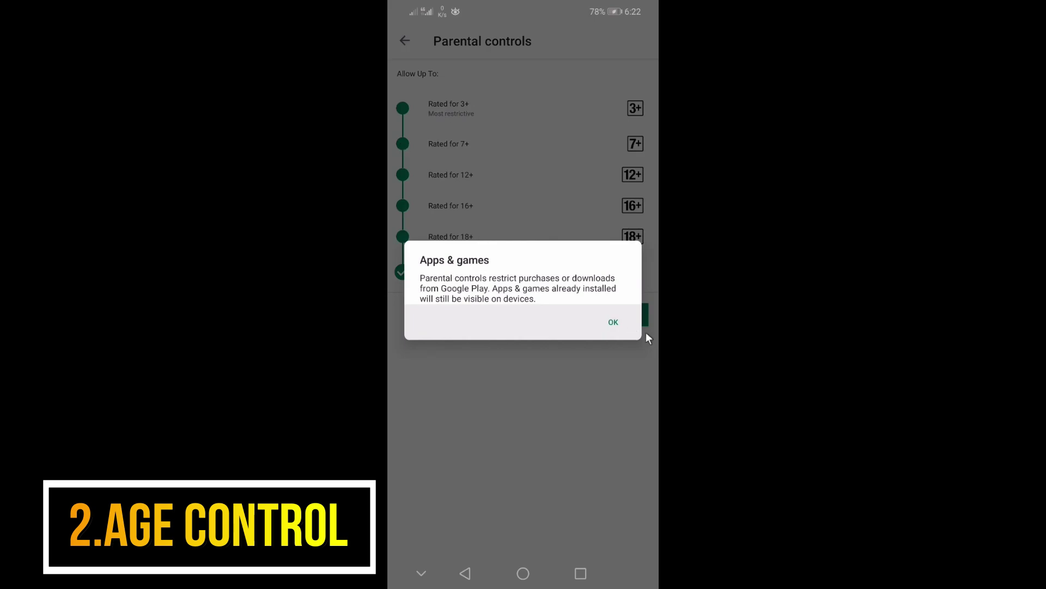
left_click(612, 323)
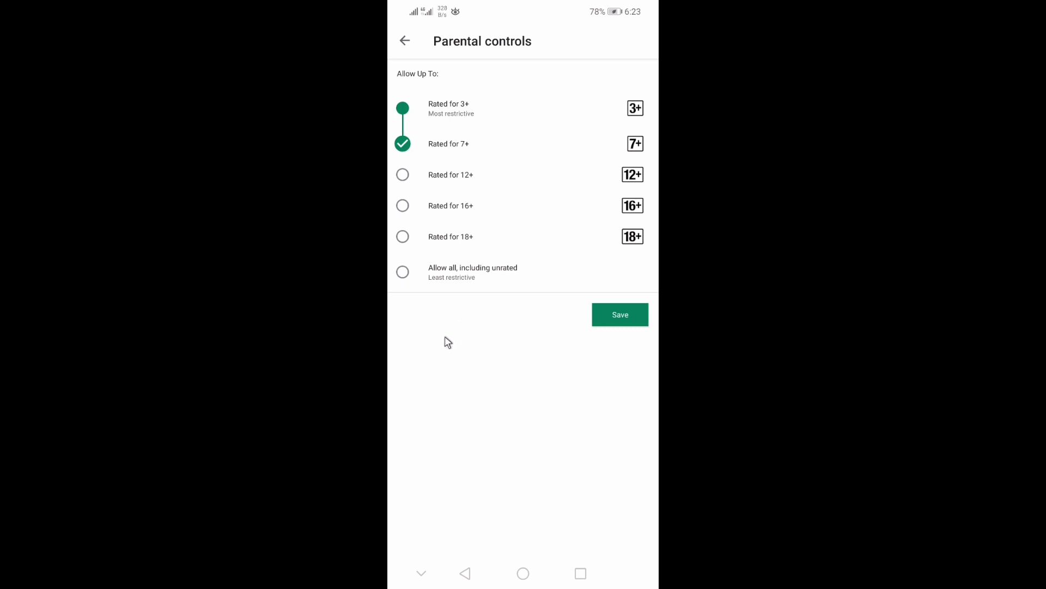
Switch between Rated for 12+ and Allow all, ending on Allow all, then return to the store home
left_click(400, 174)
left_click(404, 276)
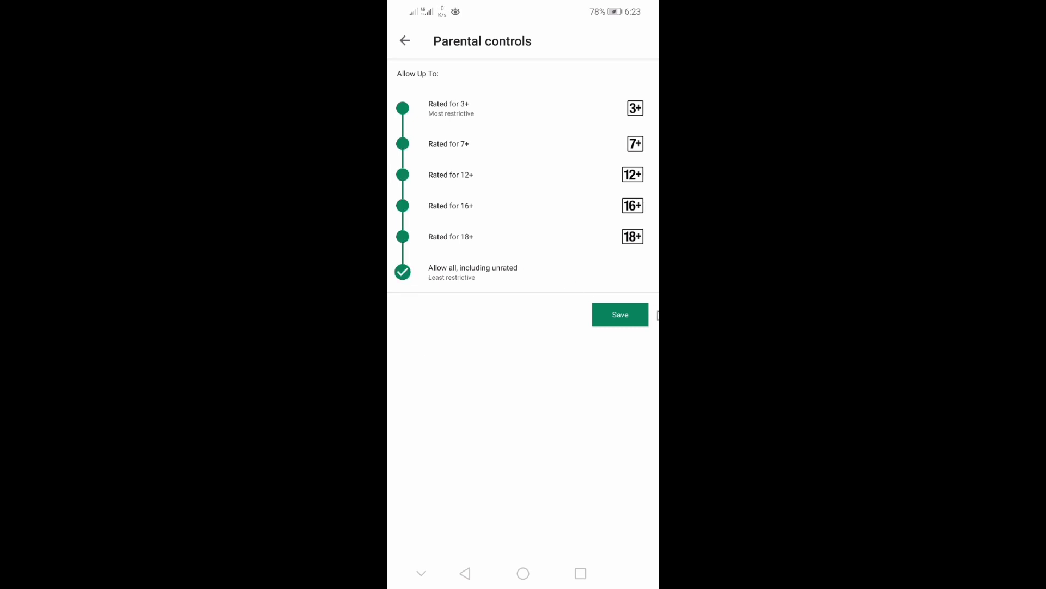
left_click(399, 175)
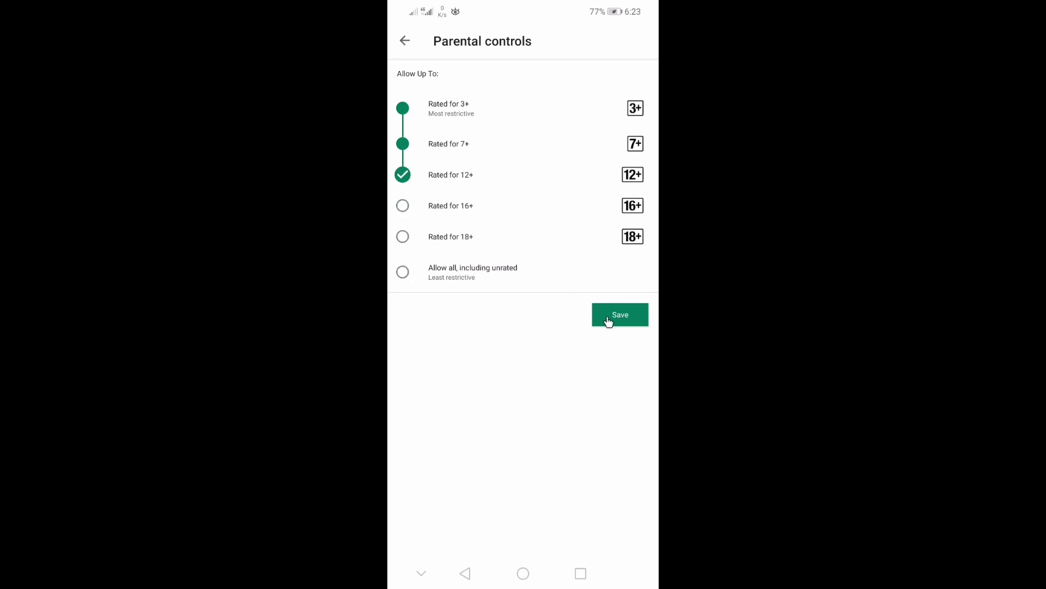
left_click(404, 274)
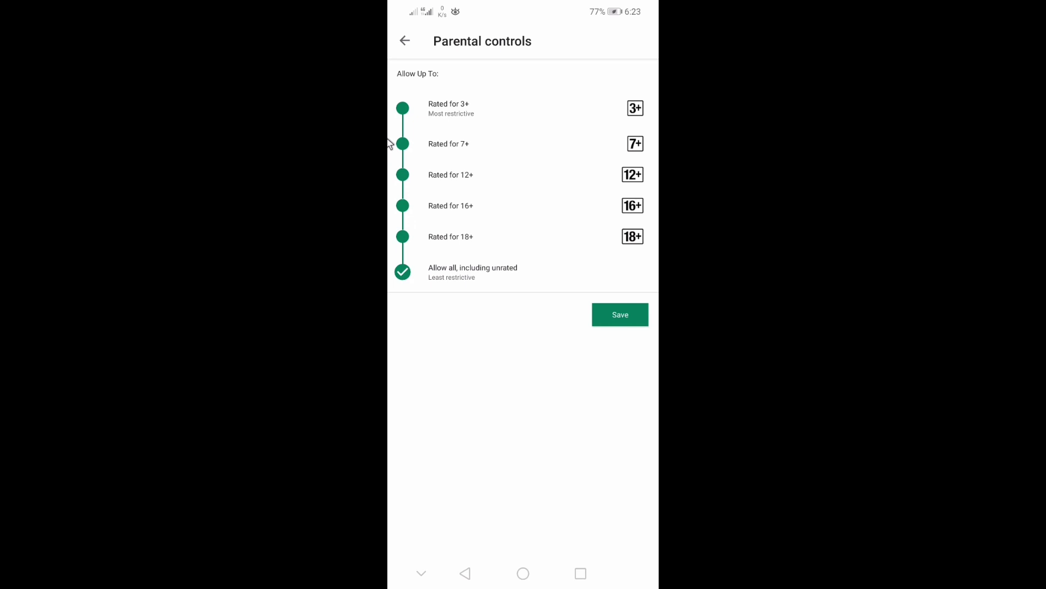
left_click(407, 44)
left_click(406, 42)
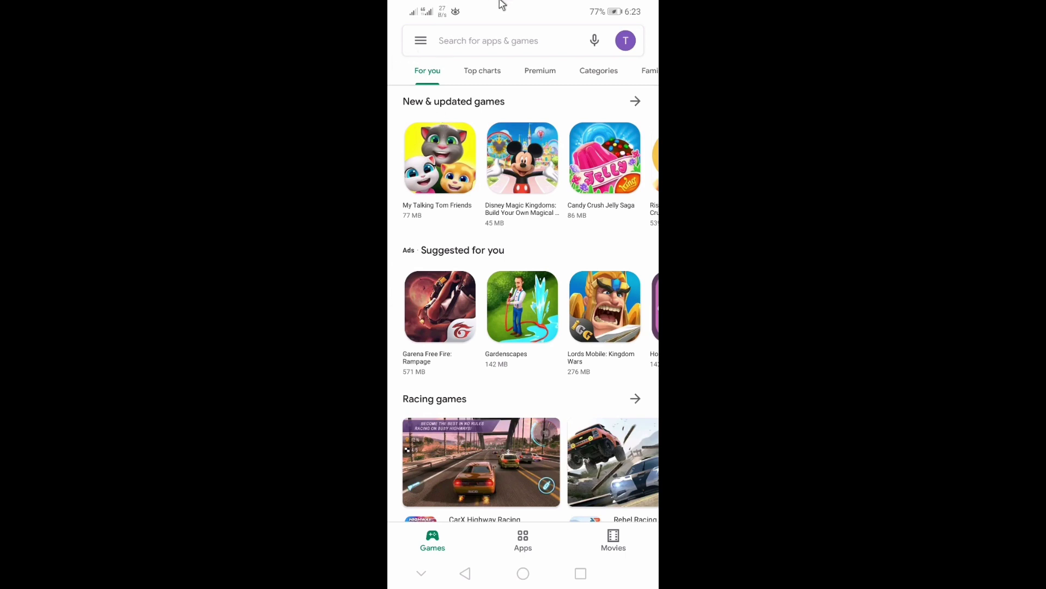
Set Auto-update apps to Don't auto-update apps in Settings, then return to the Games home
left_click(420, 43)
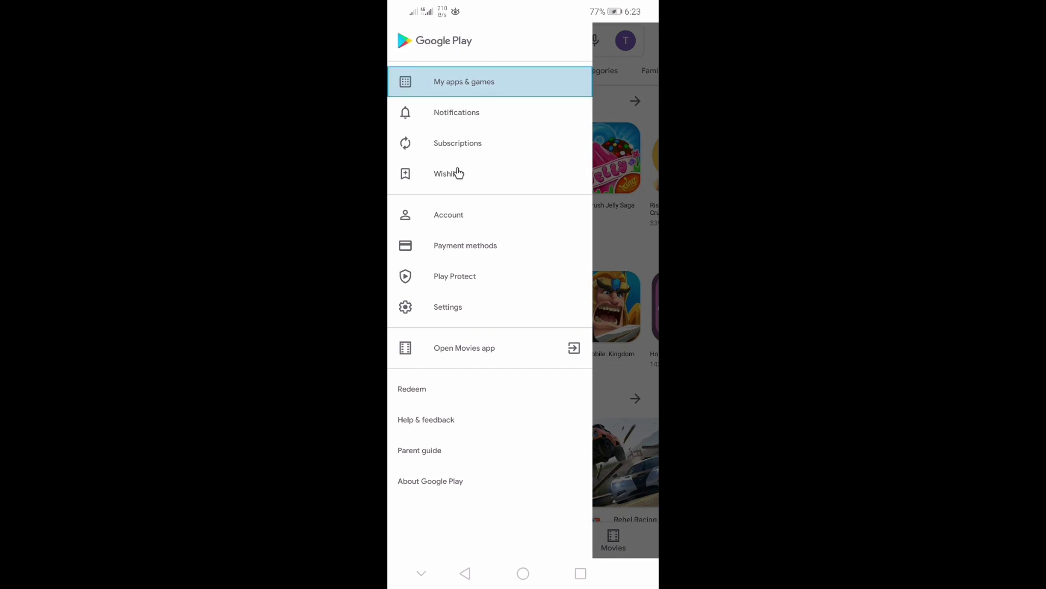
left_click(432, 309)
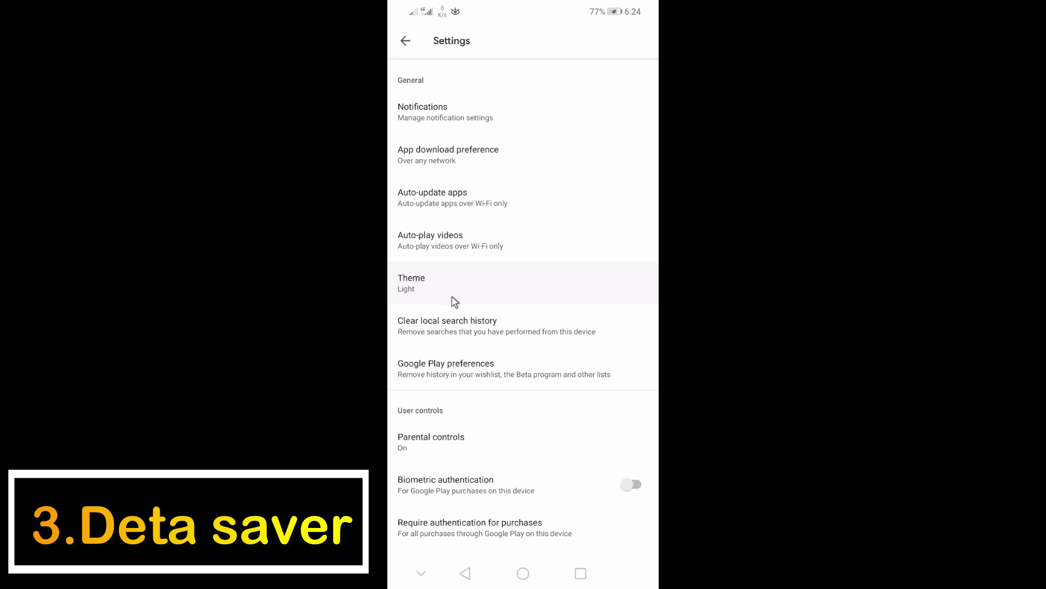
left_click(438, 204)
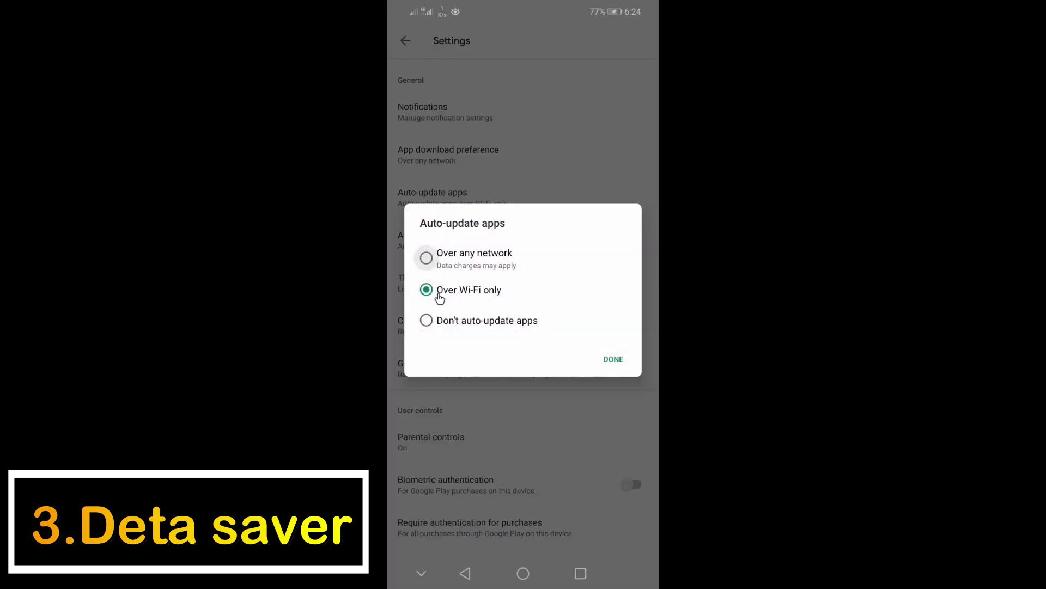
left_click(428, 321)
left_click(606, 360)
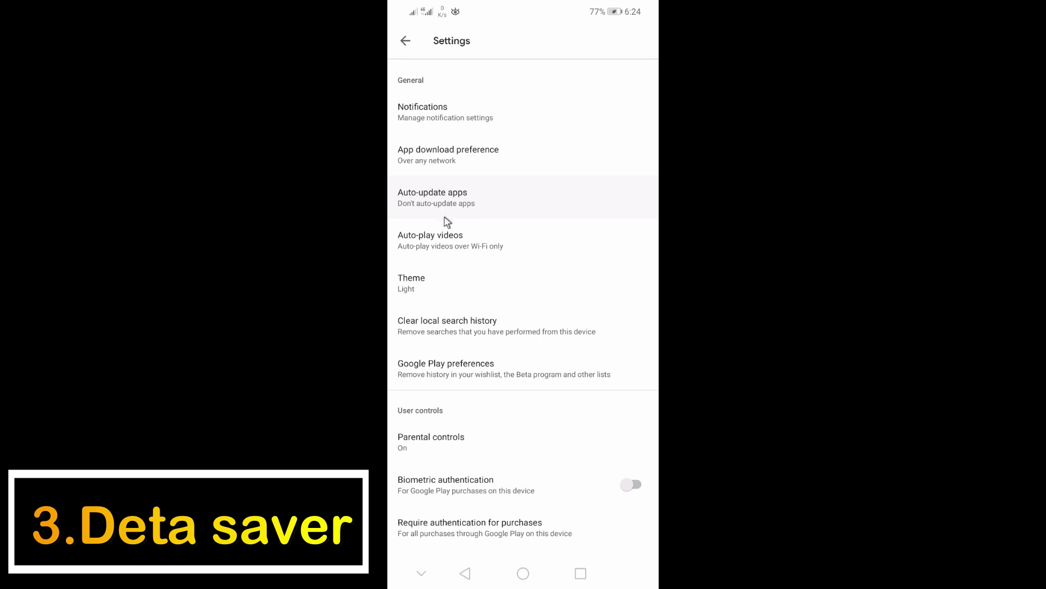
left_click(405, 41)
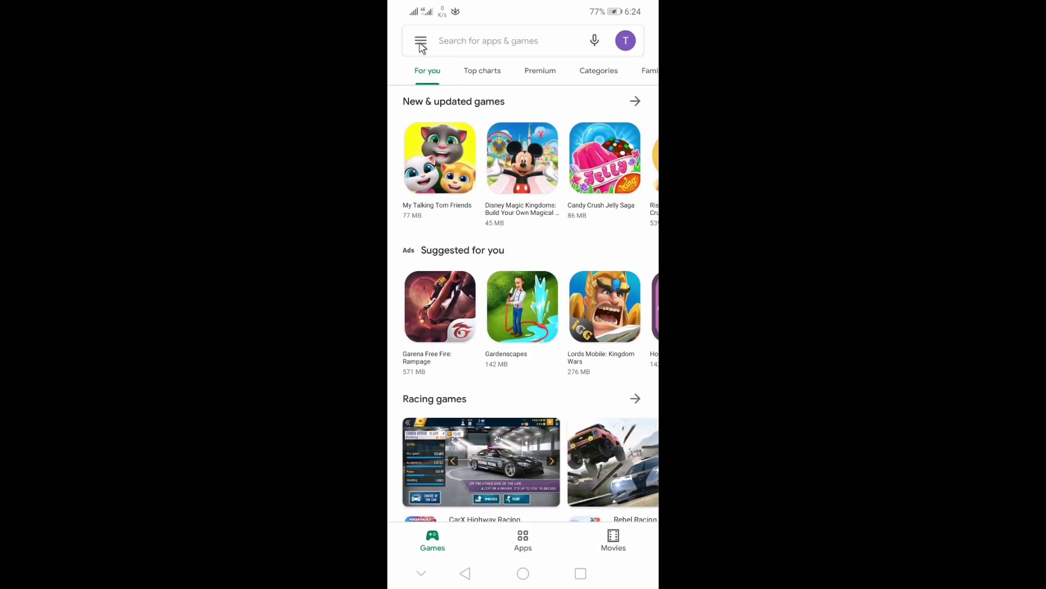
left_click(421, 43)
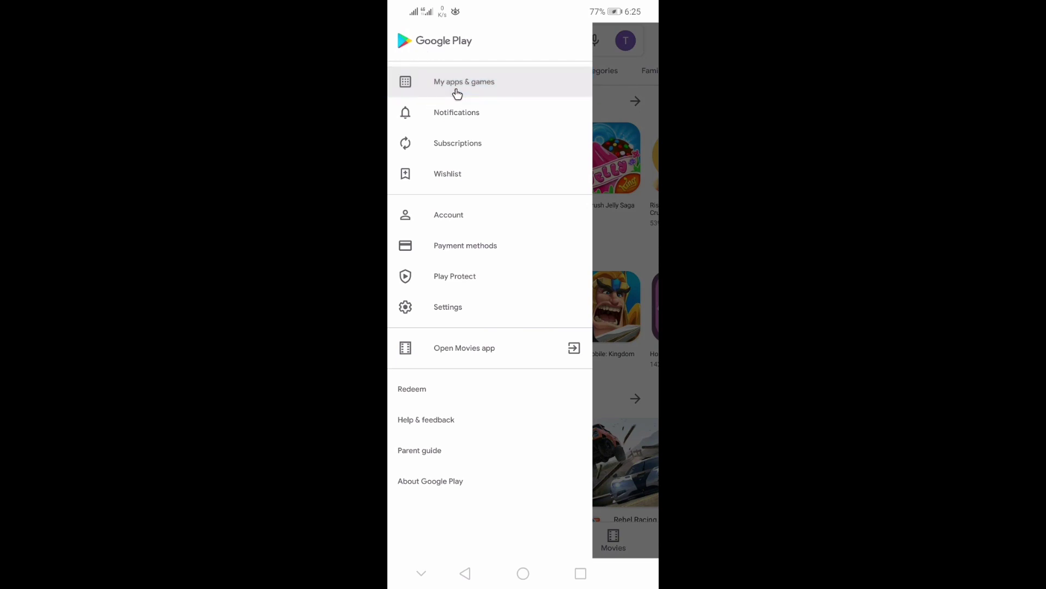
Open My apps & games, check the Installed tab, then switch to the Library tab
left_click(465, 88)
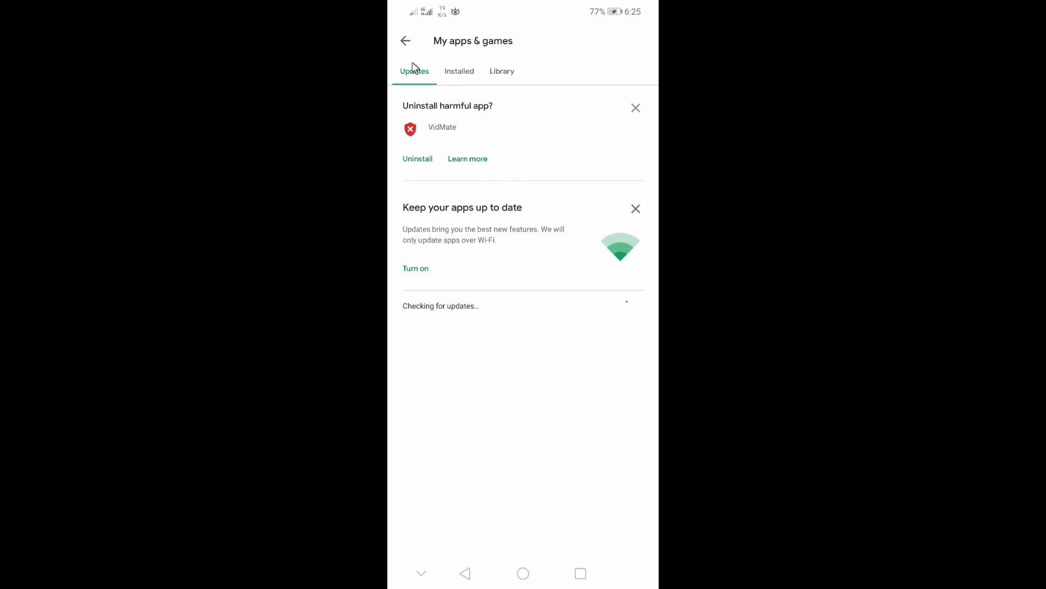
left_click(457, 81)
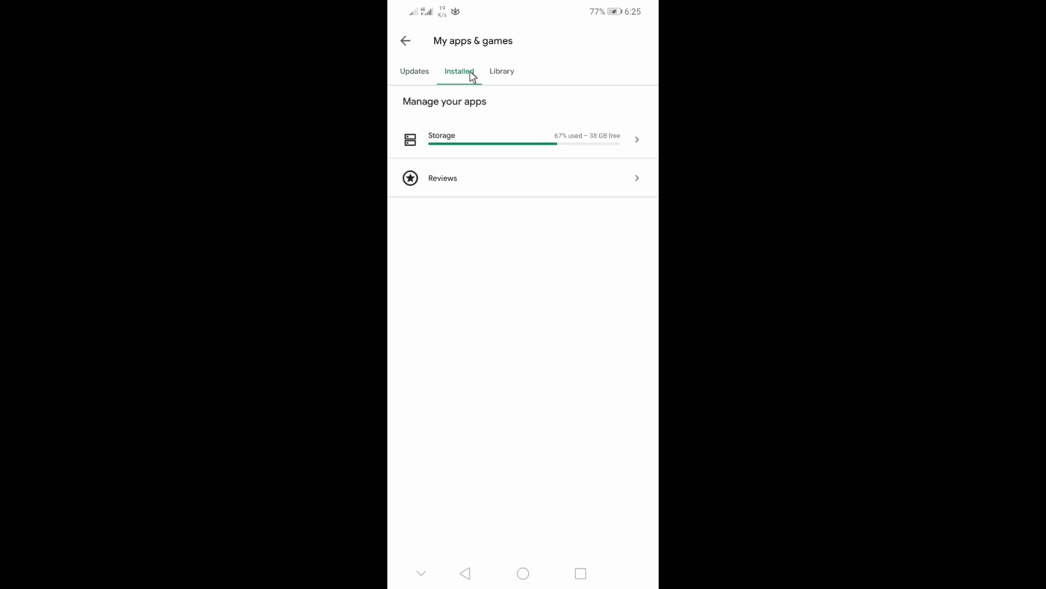
left_click(493, 79)
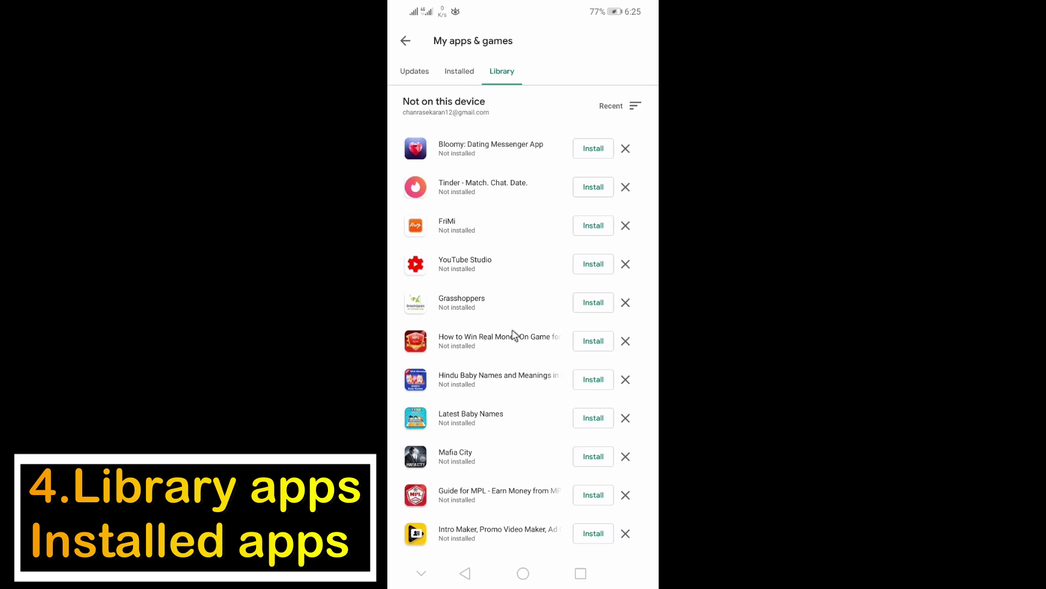
Scroll the Library, then browse the installed apps and update the baby memes sticker app
scroll(514, 334, "down", 2)
scroll(514, 334, "up", 3)
left_click(575, 342)
left_click(463, 72)
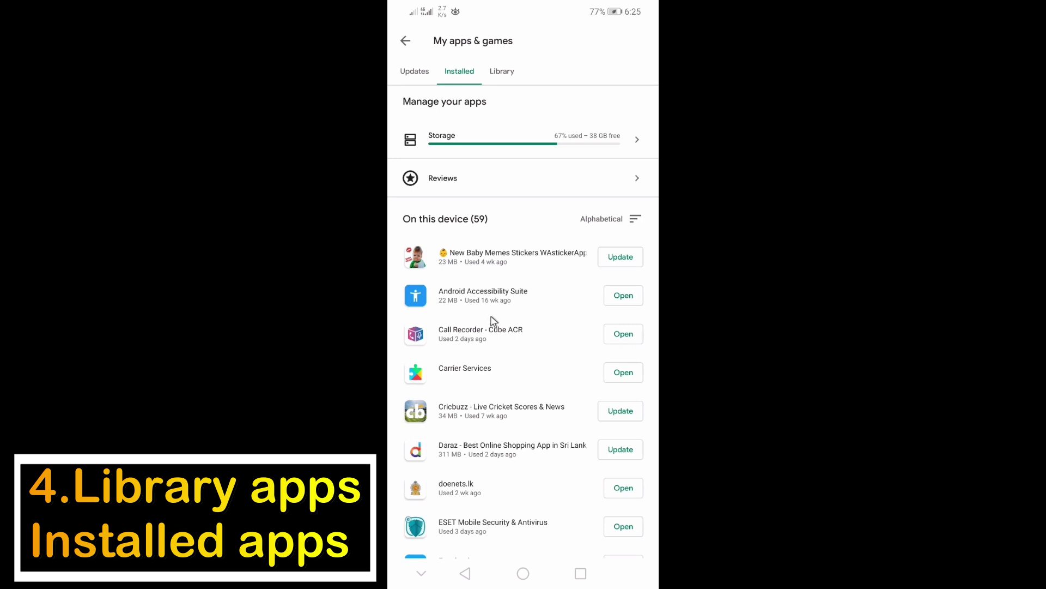
scroll(495, 321, "down", 1)
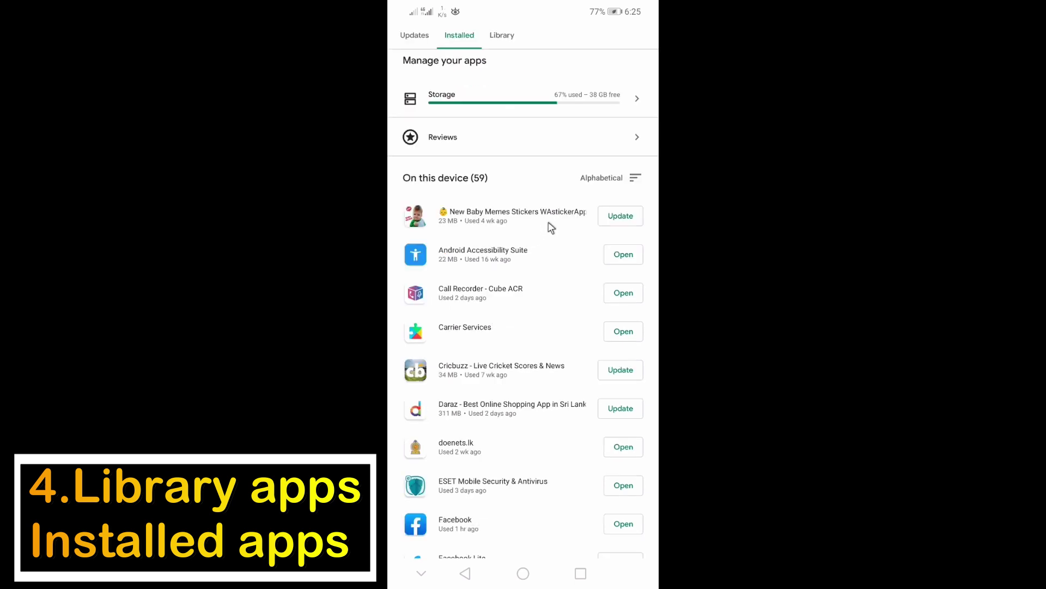
scroll(552, 238, "down", 1)
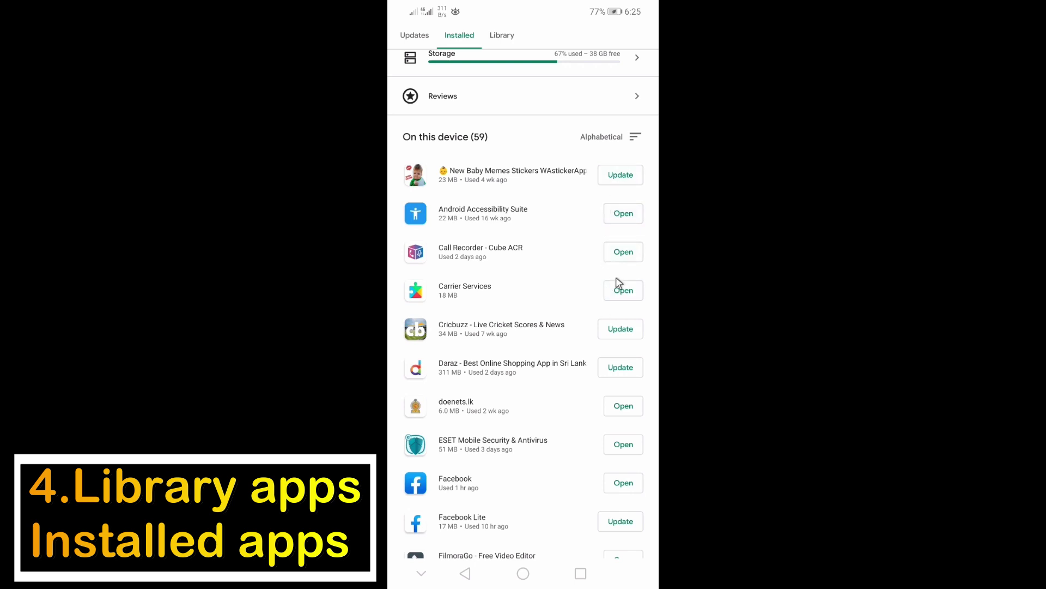
left_click(614, 175)
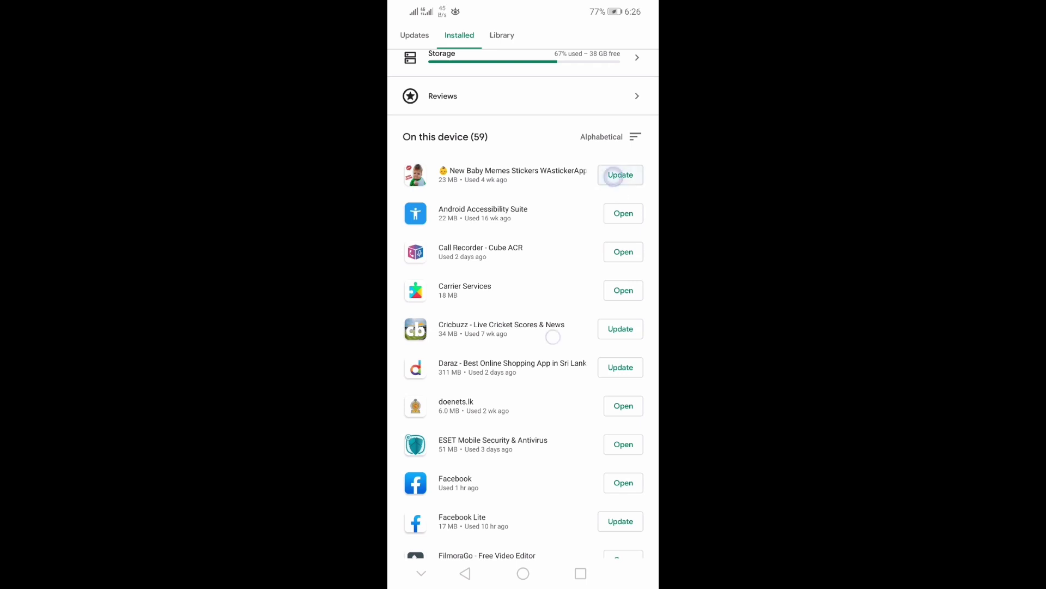
left_click_drag(614, 175, 616, 182)
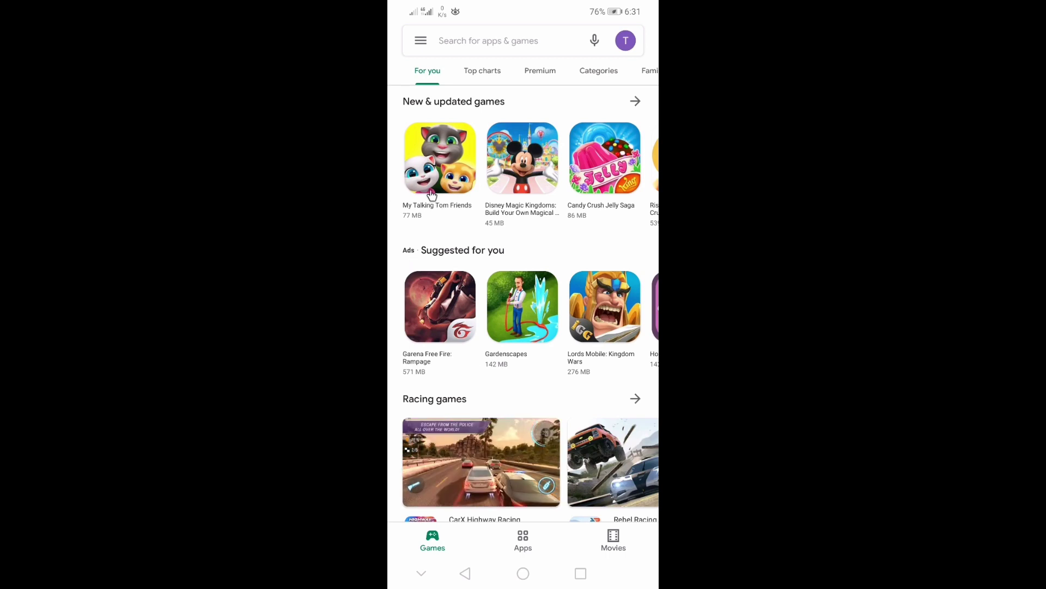
Open My Talking Tom Friends, add it to the wishlist via the three-dot menu, and return home
left_click(450, 156)
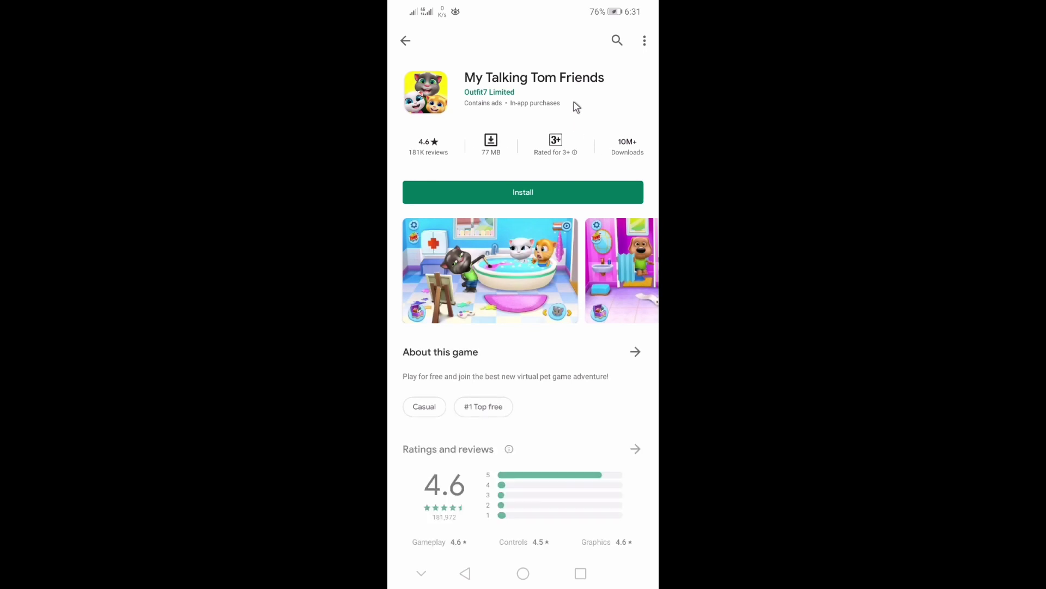
scroll(524, 369, "down", 1)
scroll(525, 371, "up", 1)
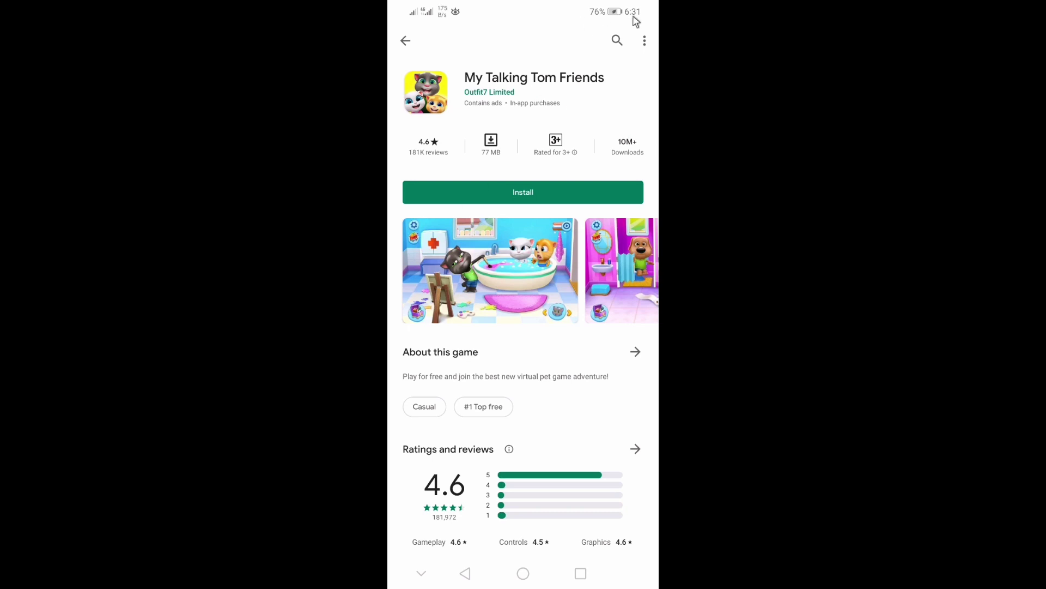
left_click(644, 43)
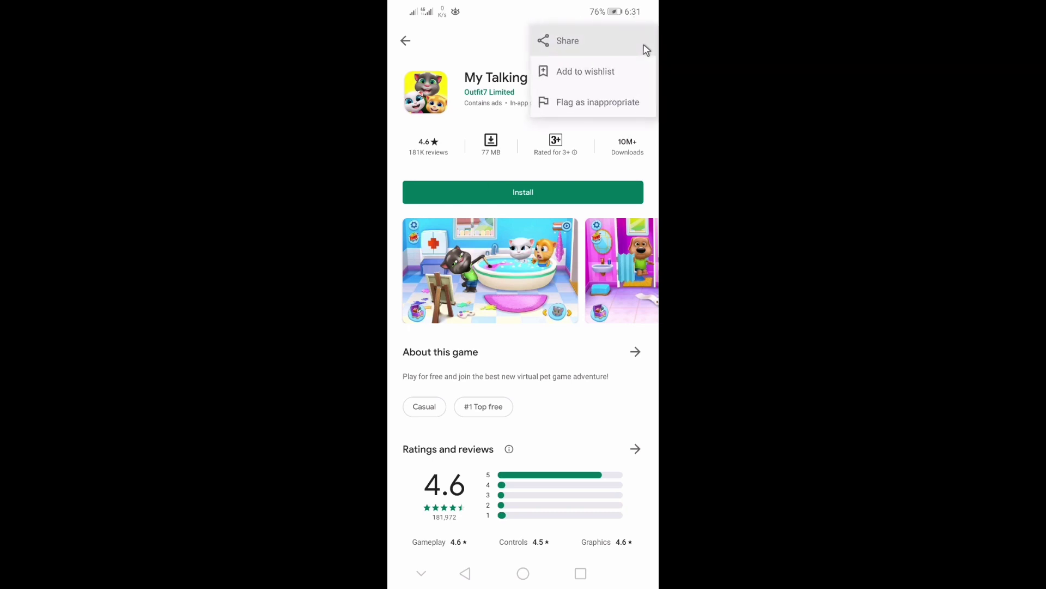
left_click(590, 66)
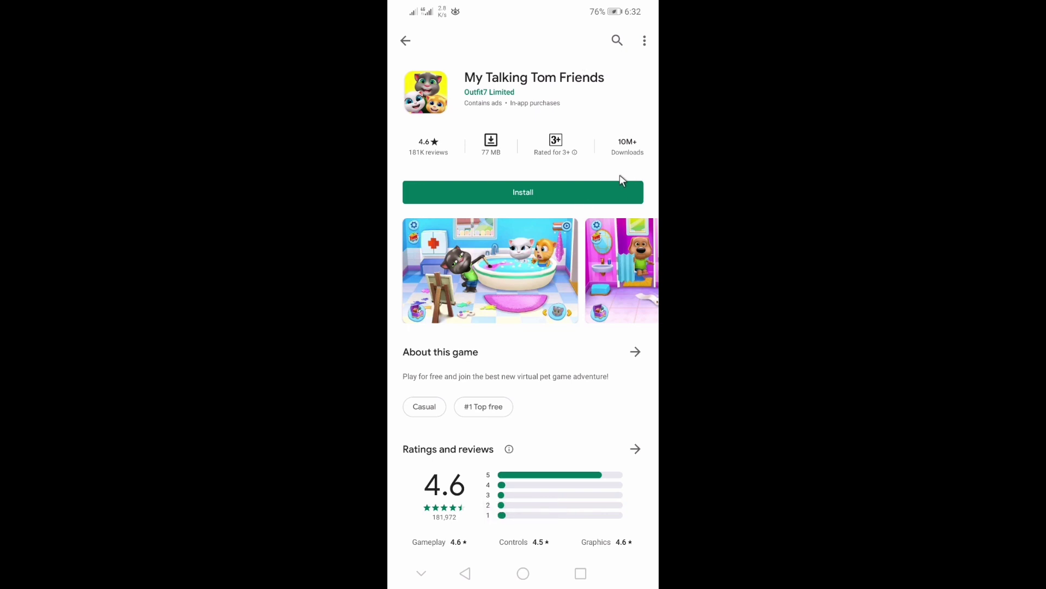
left_click(405, 44)
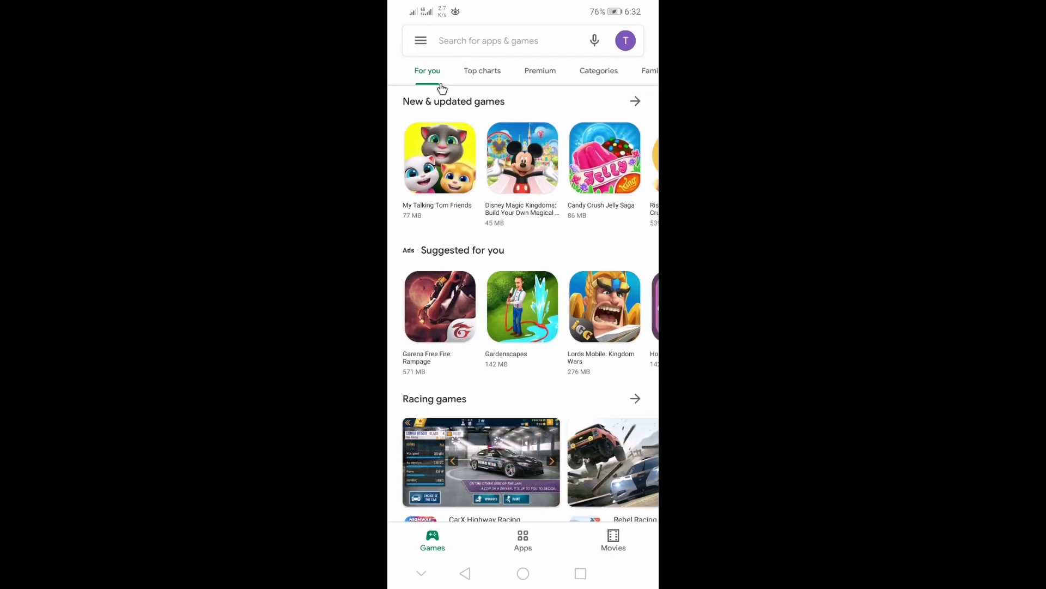
Go to the Wishlist from the menu and open the My Talking Tom Friends entry
left_click(421, 42)
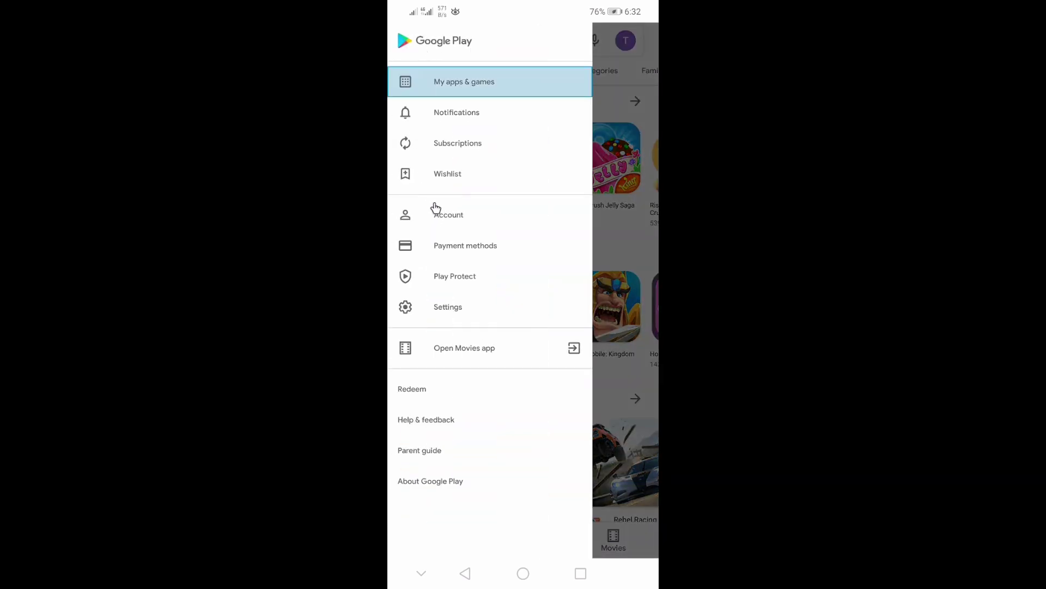
left_click(452, 178)
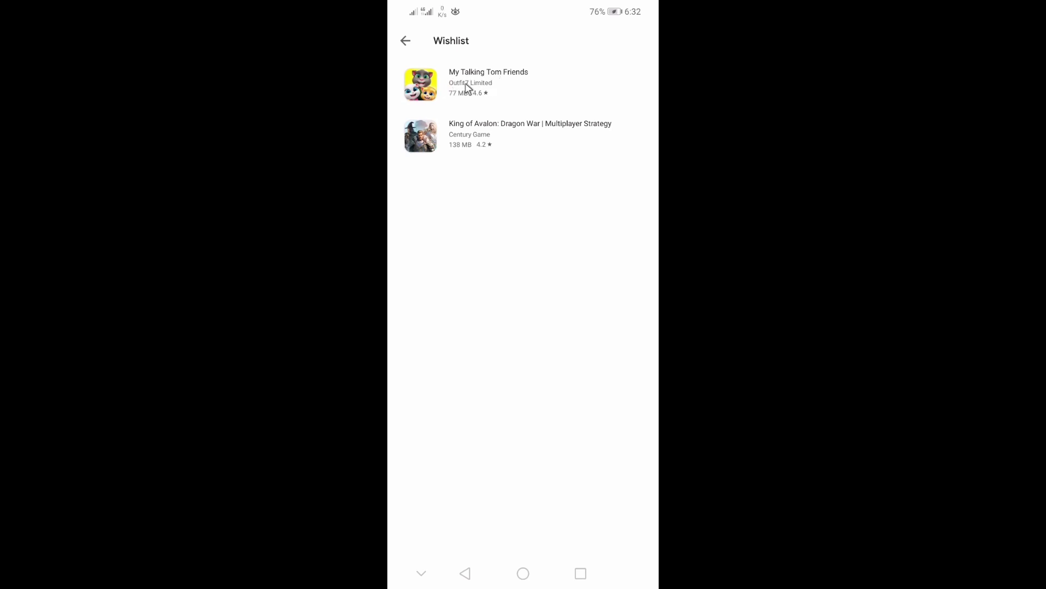
left_click(420, 85)
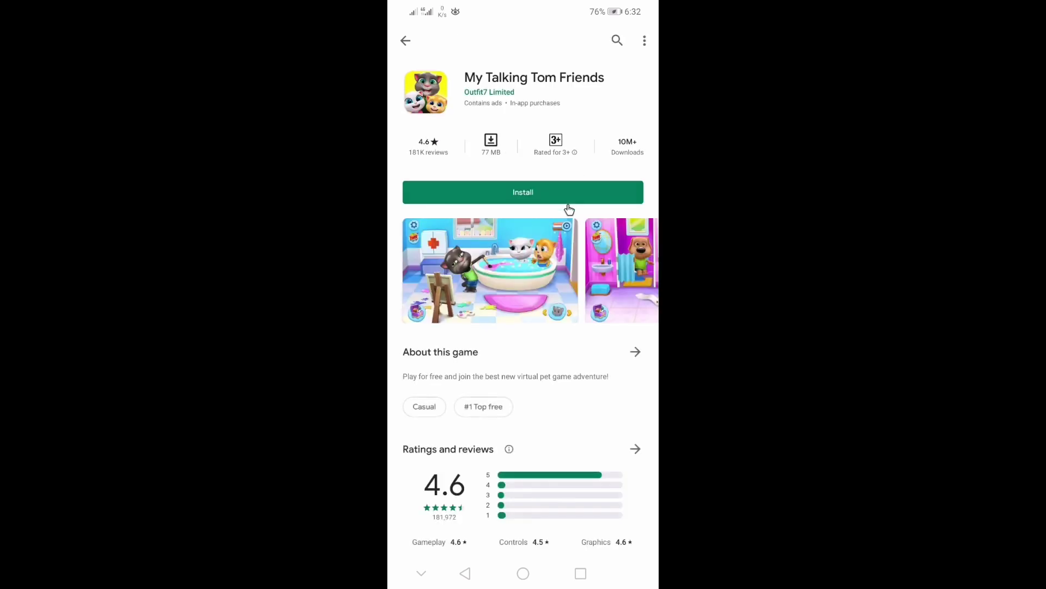